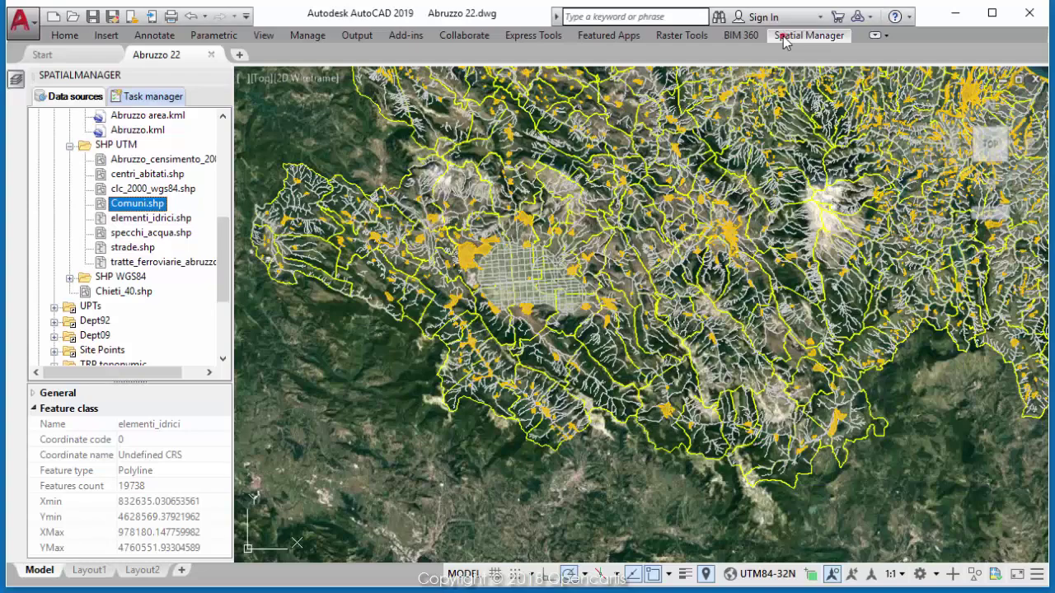
- Open the Spatial Manager data grid palette and load the Comuni table with its 318 records
click(779, 35)
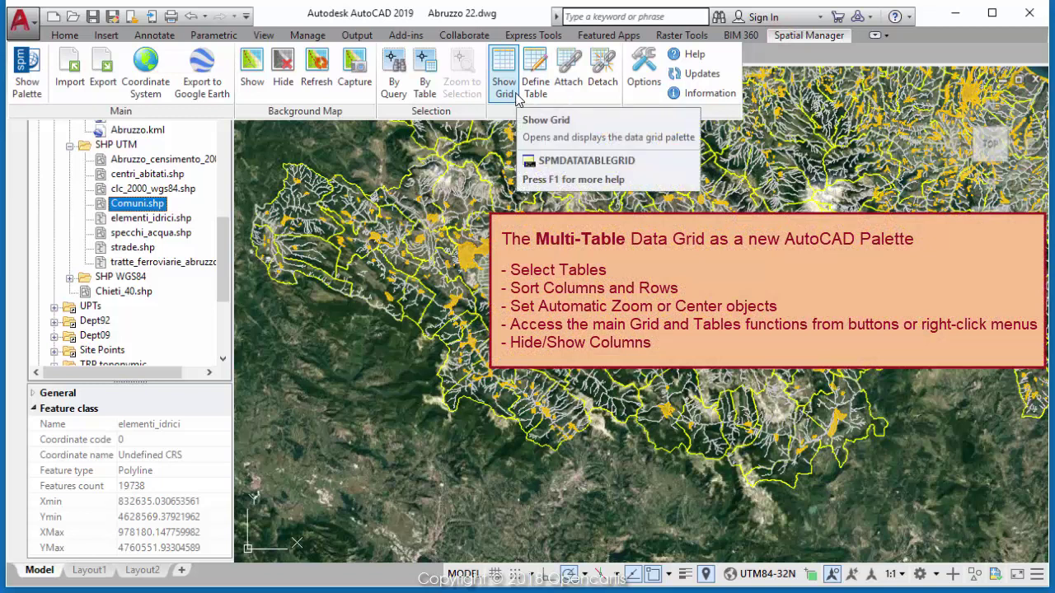
click(512, 97)
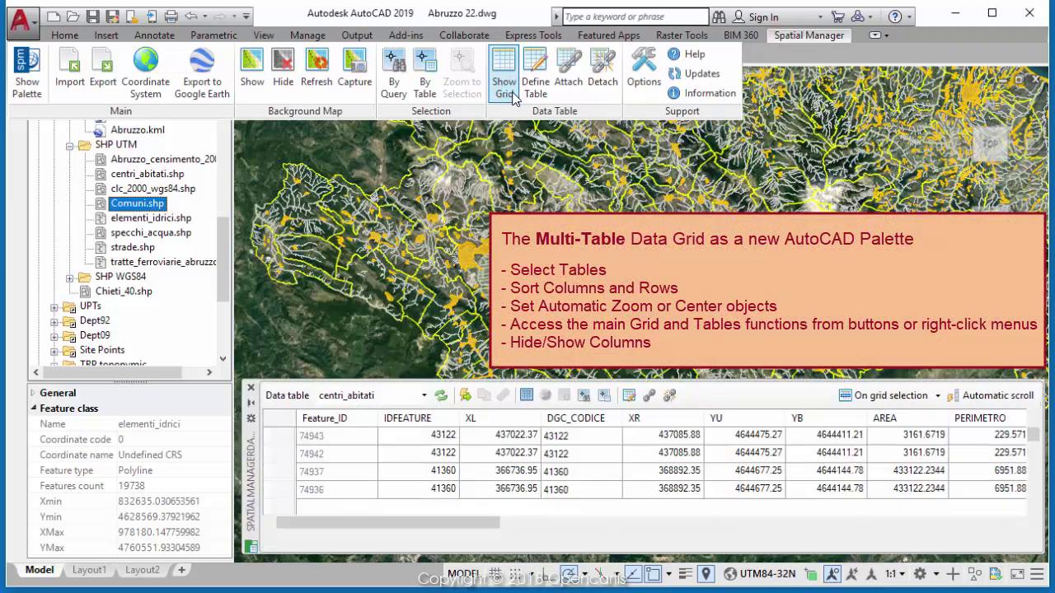
click(423, 396)
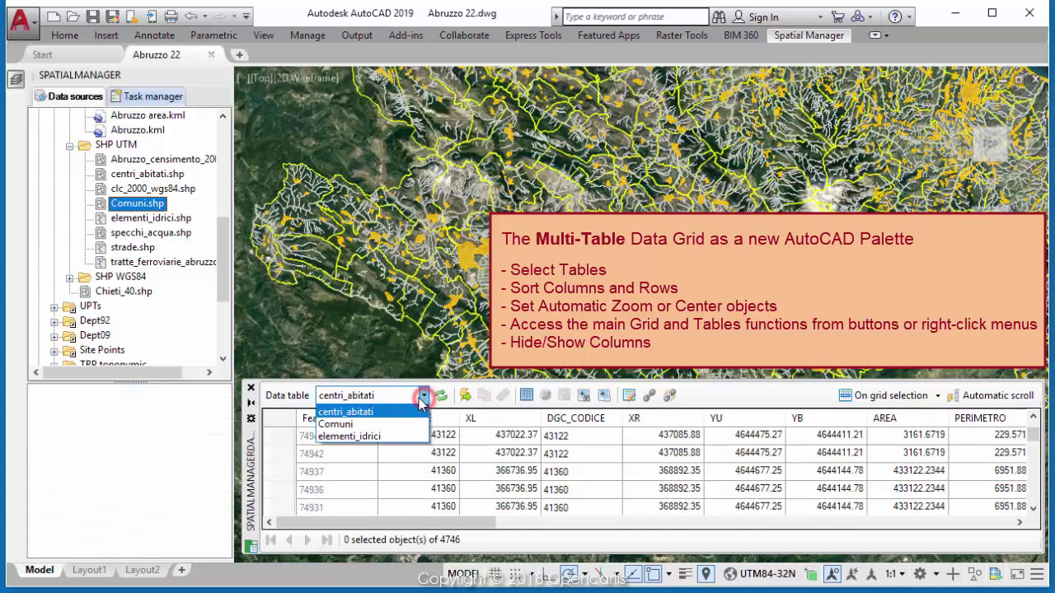
click(370, 425)
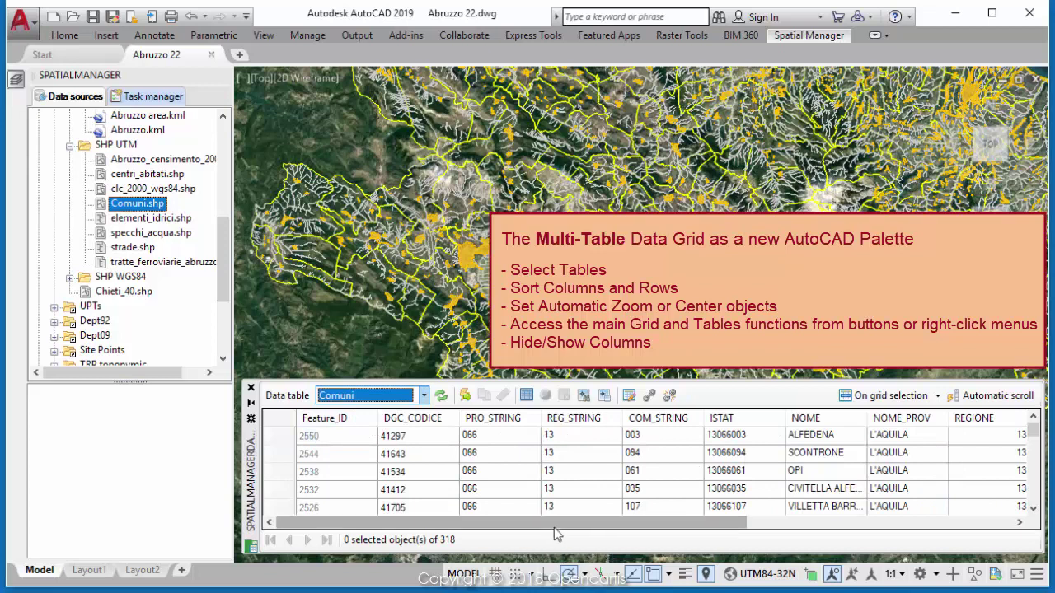
drag(556, 534, 605, 537)
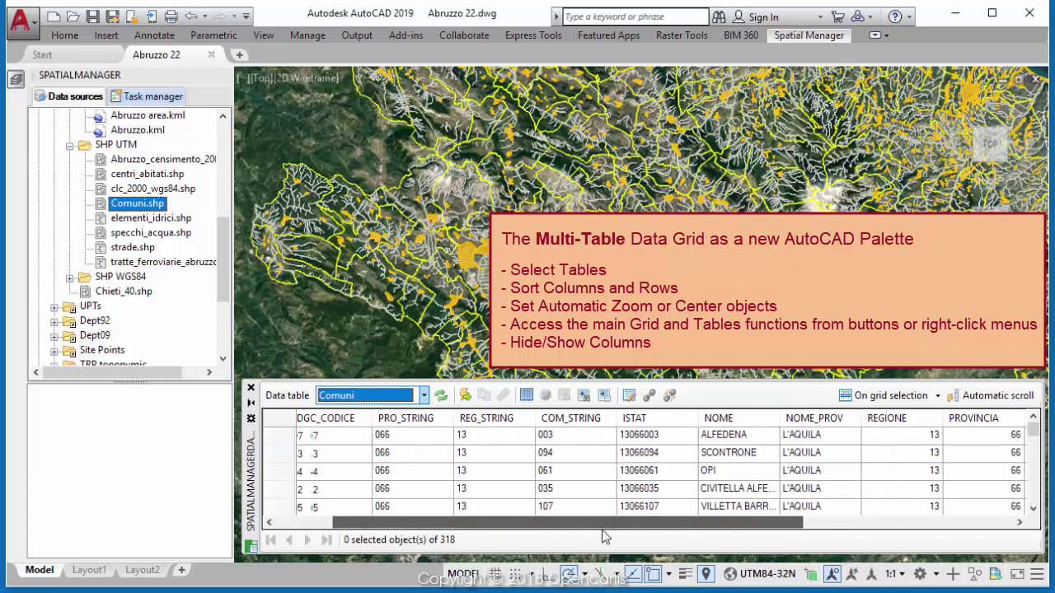
mouse_move(1034, 429)
mouse_down()
mouse_move(1040, 462)
mouse_move(1035, 429)
mouse_up()
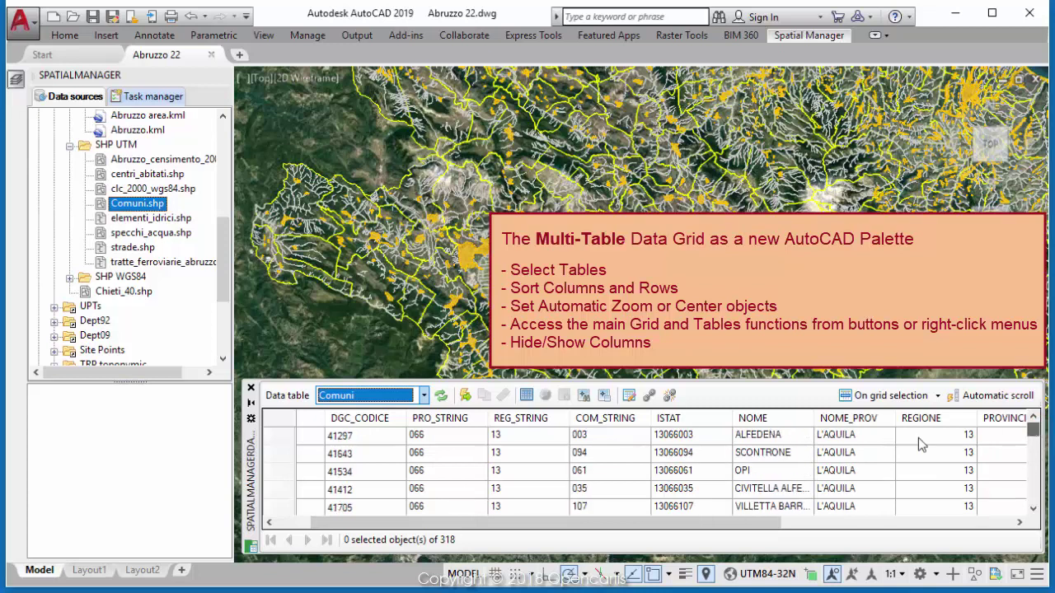
mouse_move(520, 417)
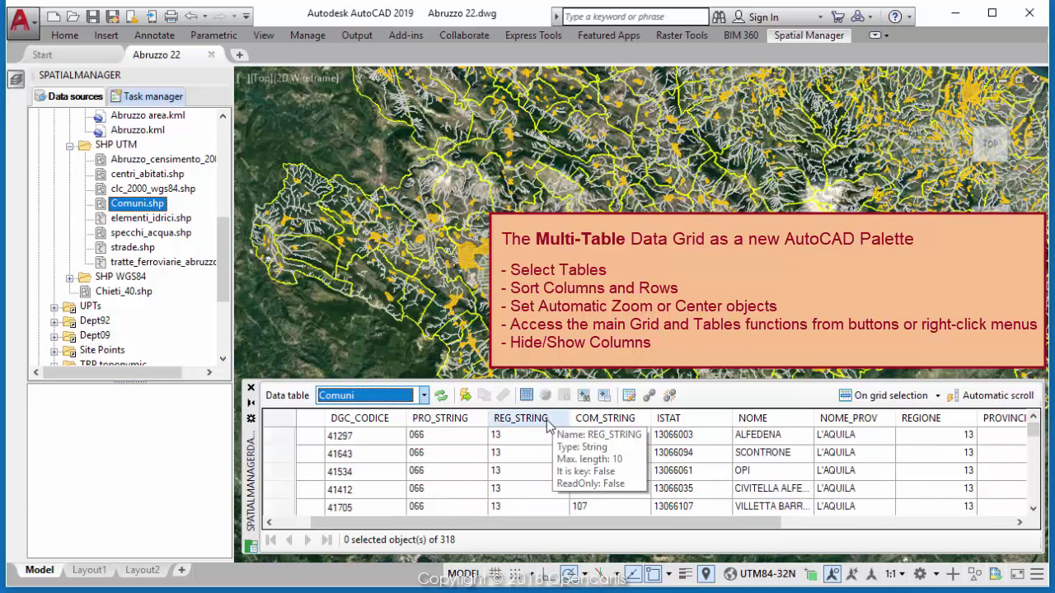
- Move REG_STRING to the first grid column and sort the Comuni rows ascending by NOME
click(507, 418)
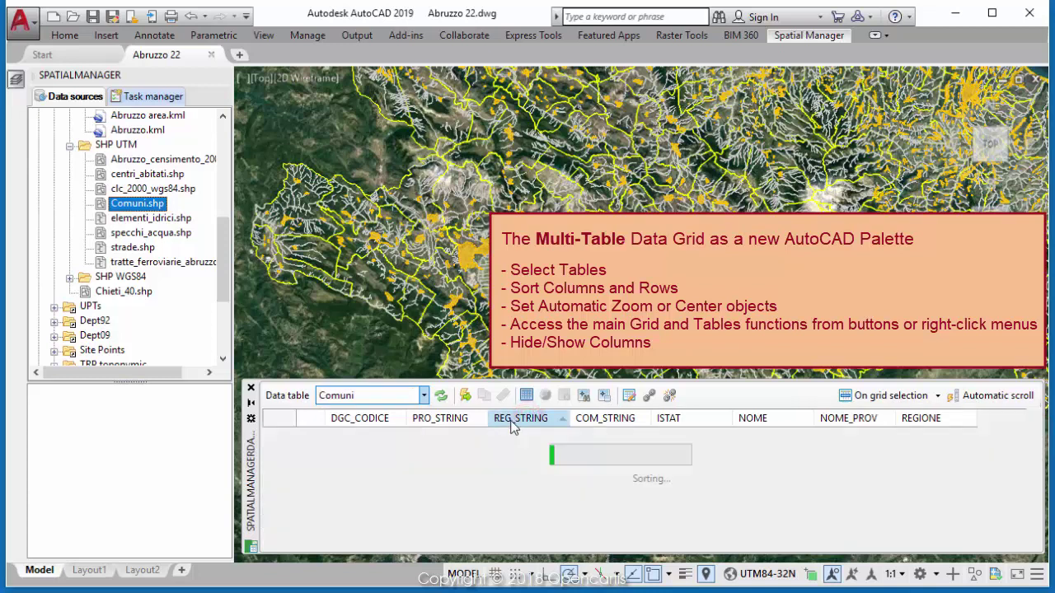
mouse_move(467, 424)
mouse_down()
mouse_move(430, 425)
mouse_move(475, 422)
mouse_up()
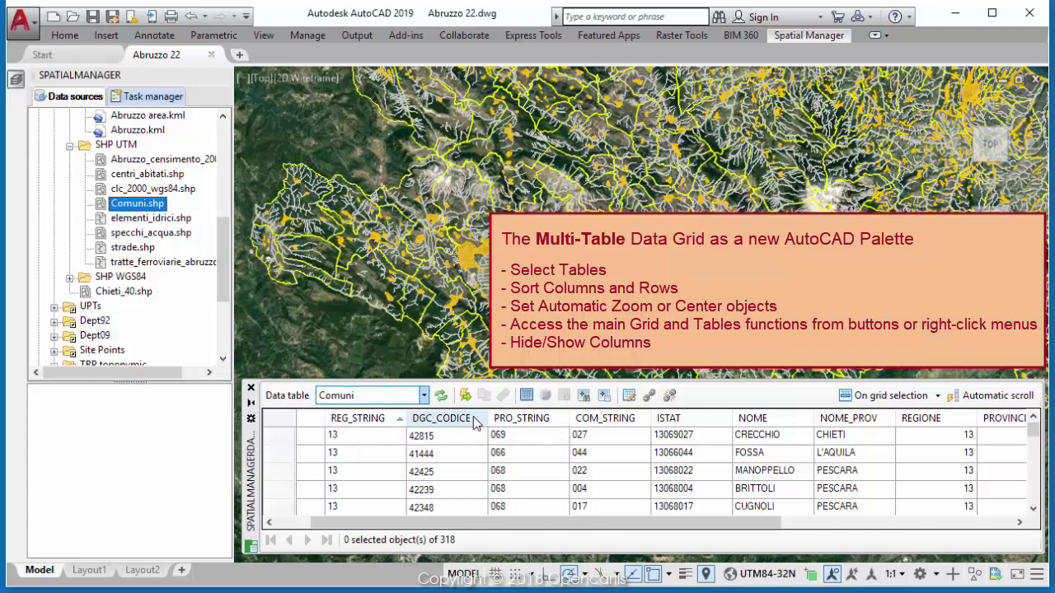
click(754, 420)
click(767, 424)
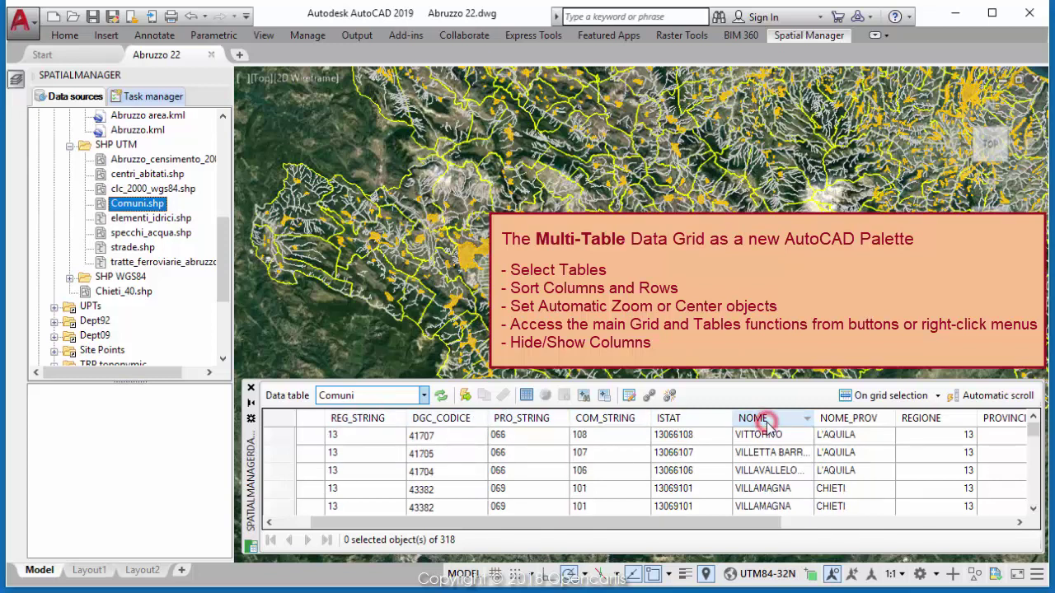
click(767, 426)
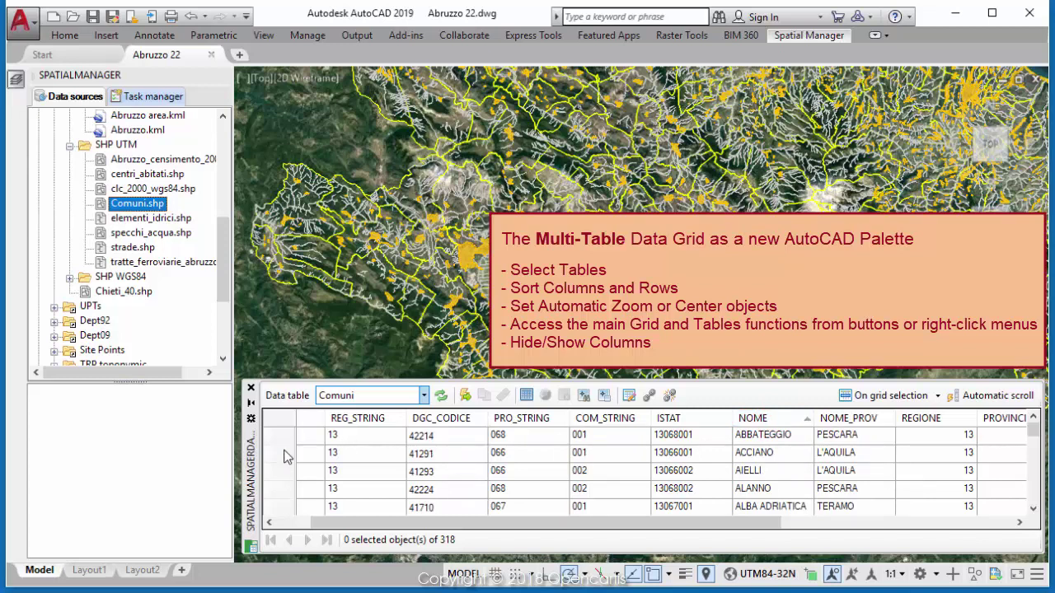
- Set On grid selection to Automatic zoom, then select the ACCIANO row to zoom to it
click(937, 399)
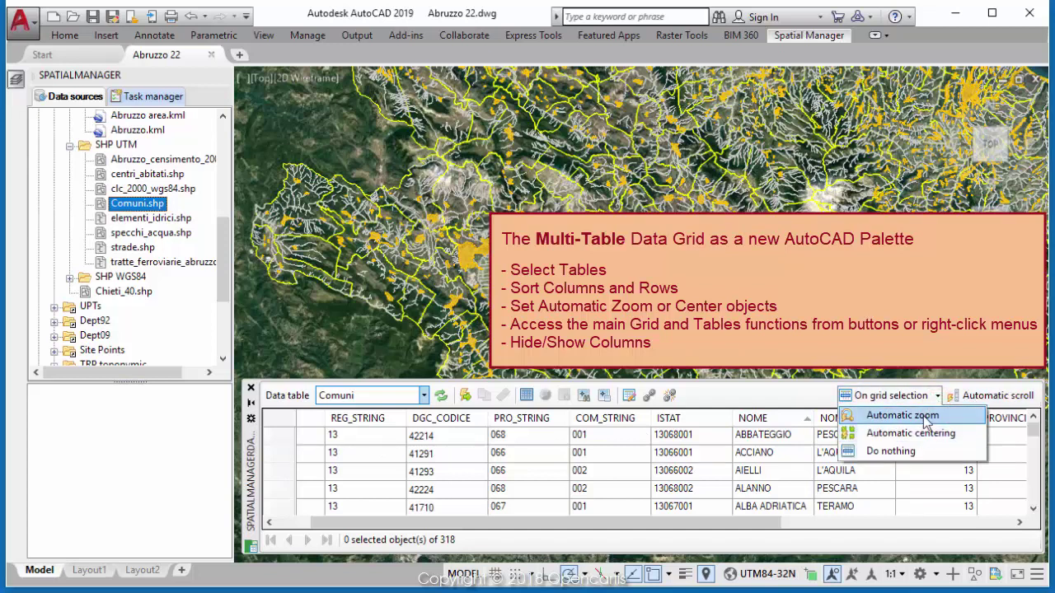
click(910, 415)
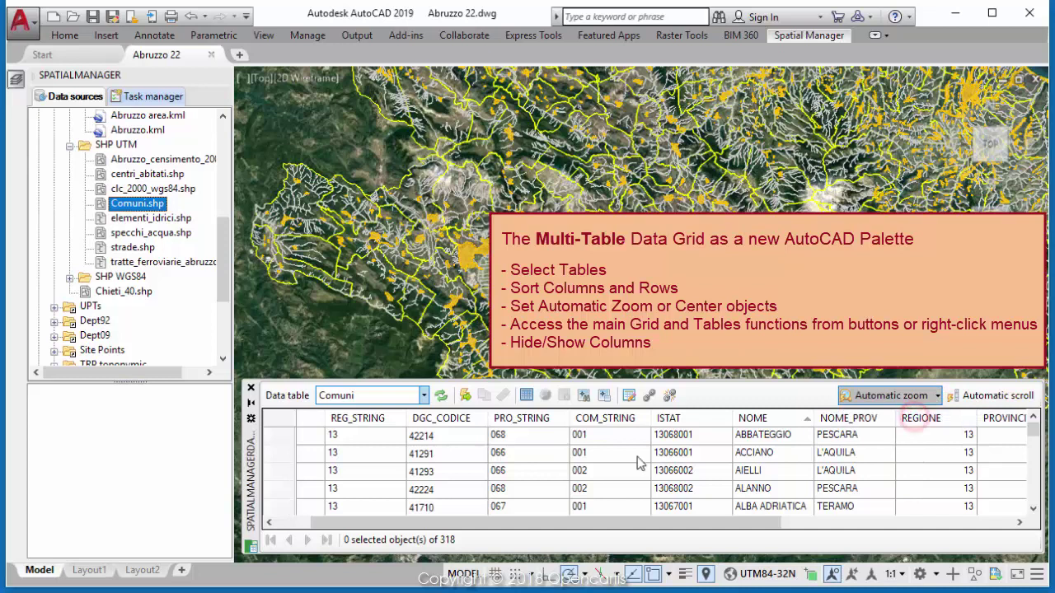
click(283, 459)
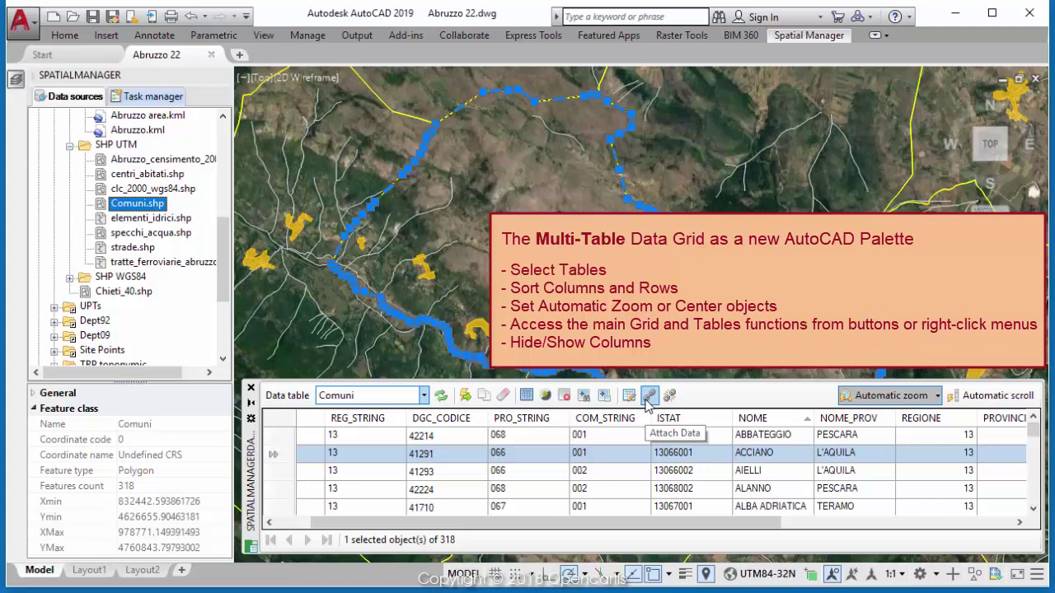
- Uncheck REG_STRING, DGC_CODICE, PRO_STRING, COM_STRING, ISTAT and NOME_PROV in the grid's Fields list
right_click(610, 445)
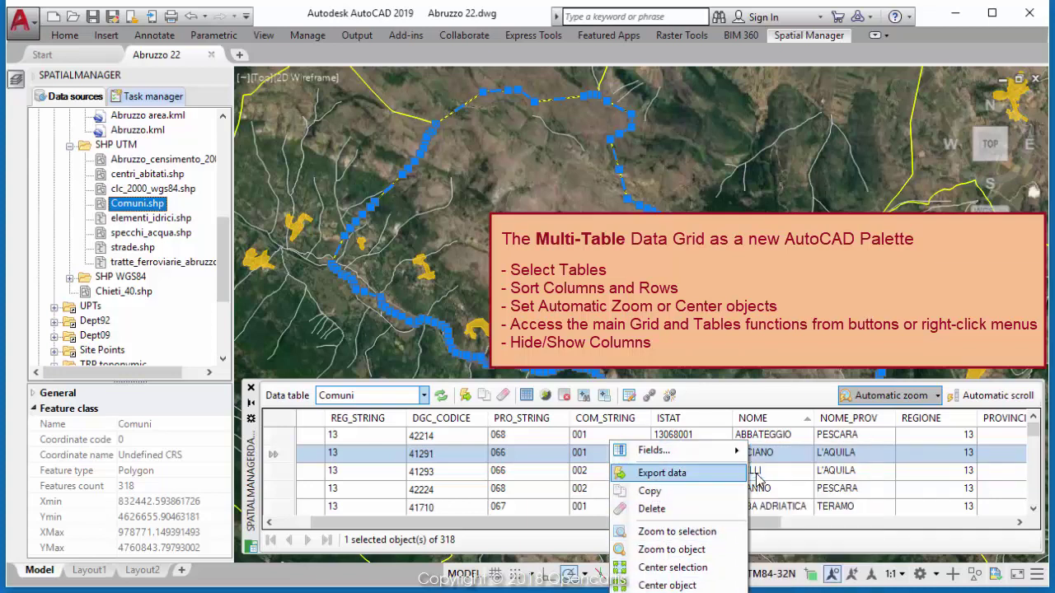
mouse_move(651, 450)
click(762, 469)
click(760, 487)
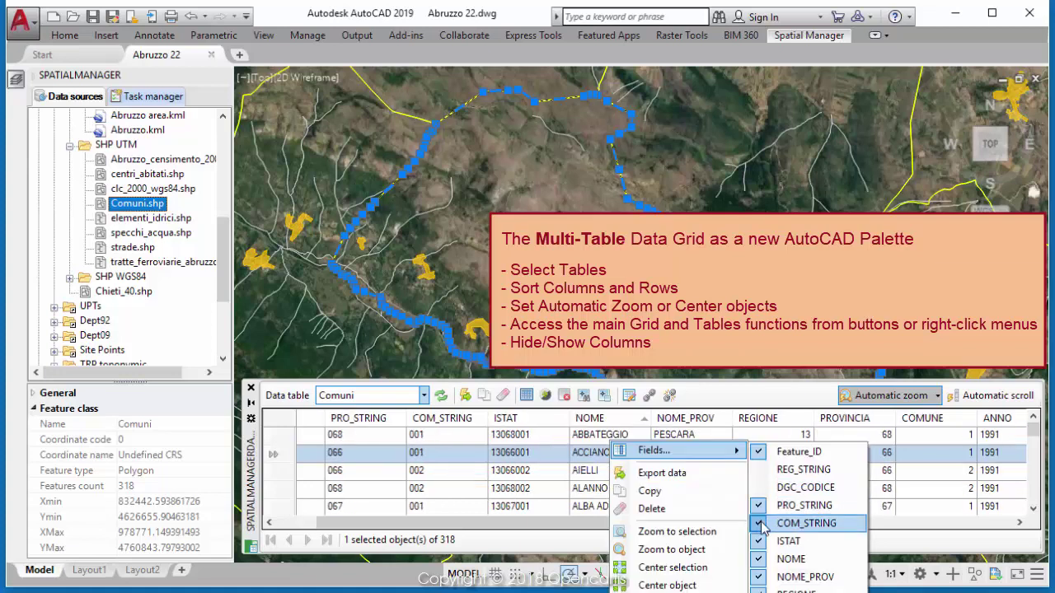
click(758, 505)
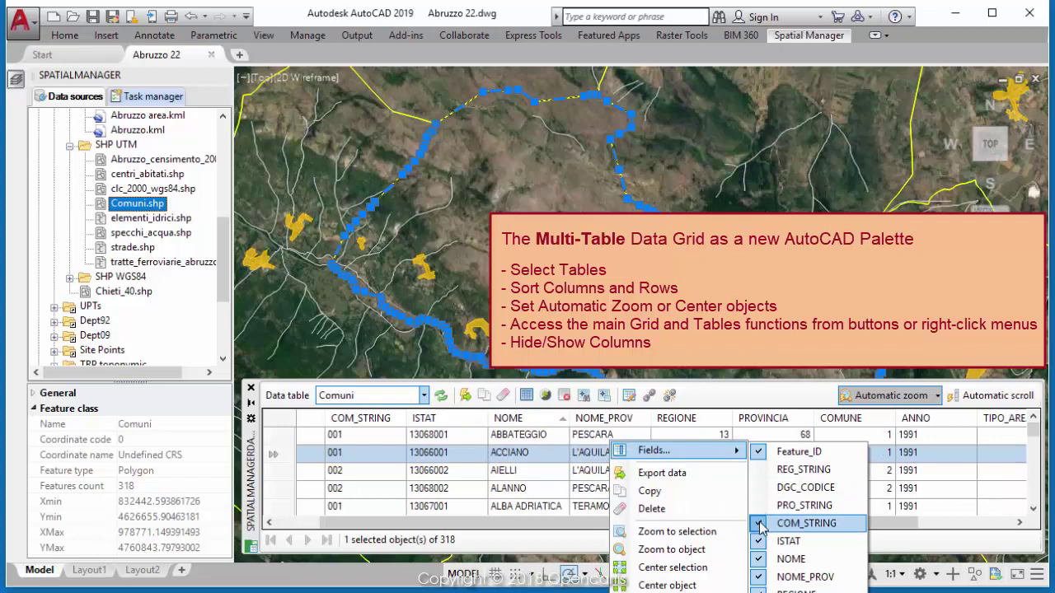
click(758, 524)
click(759, 541)
click(758, 577)
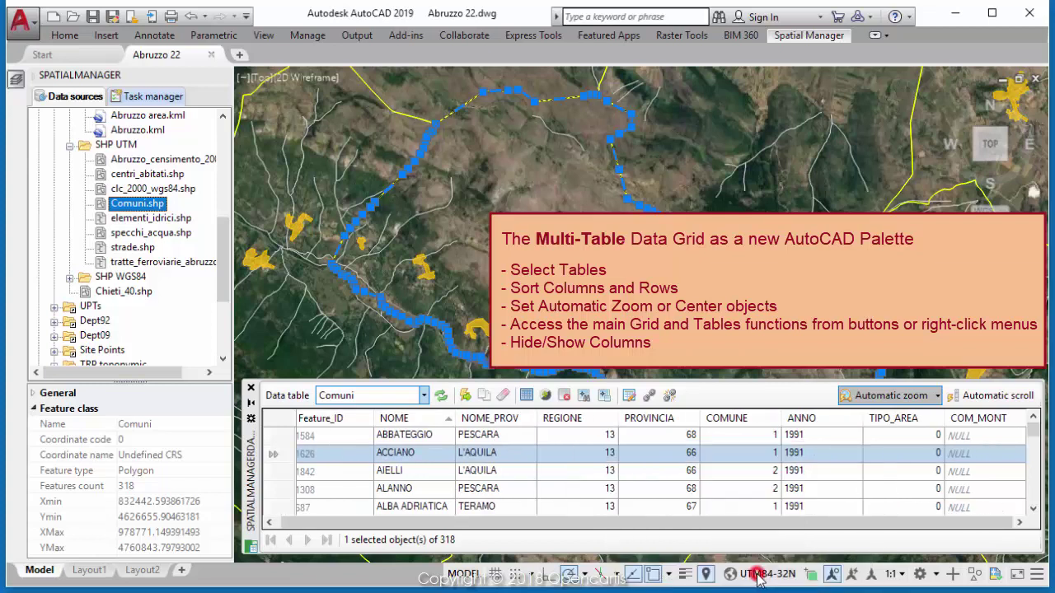
click(264, 455)
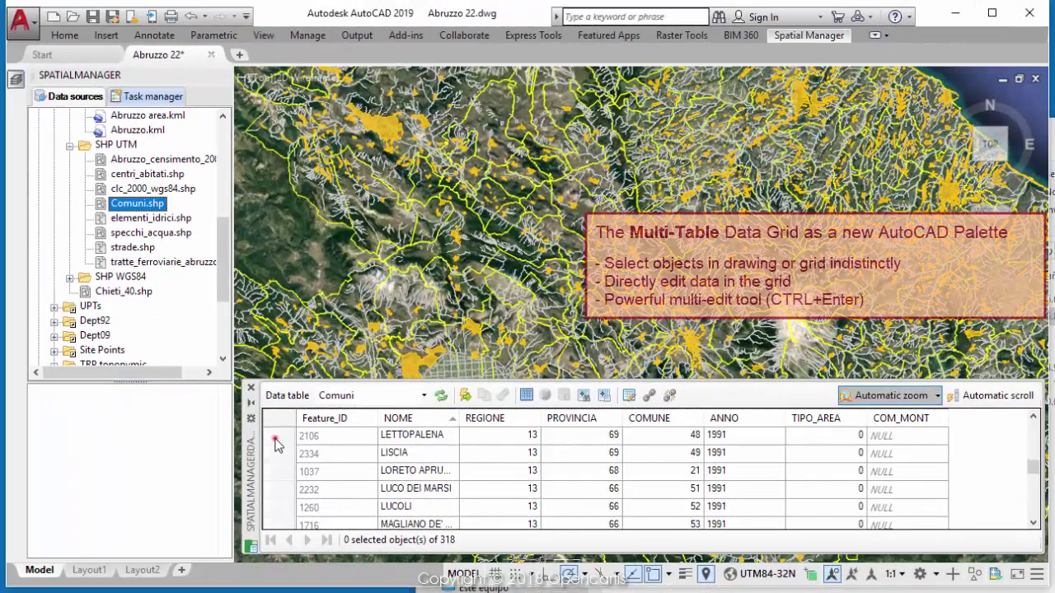
- Select LETTOPALENA, LISCIA, LUCO DEI MARSI and one more map boundary, reaching six selected records
click(275, 438)
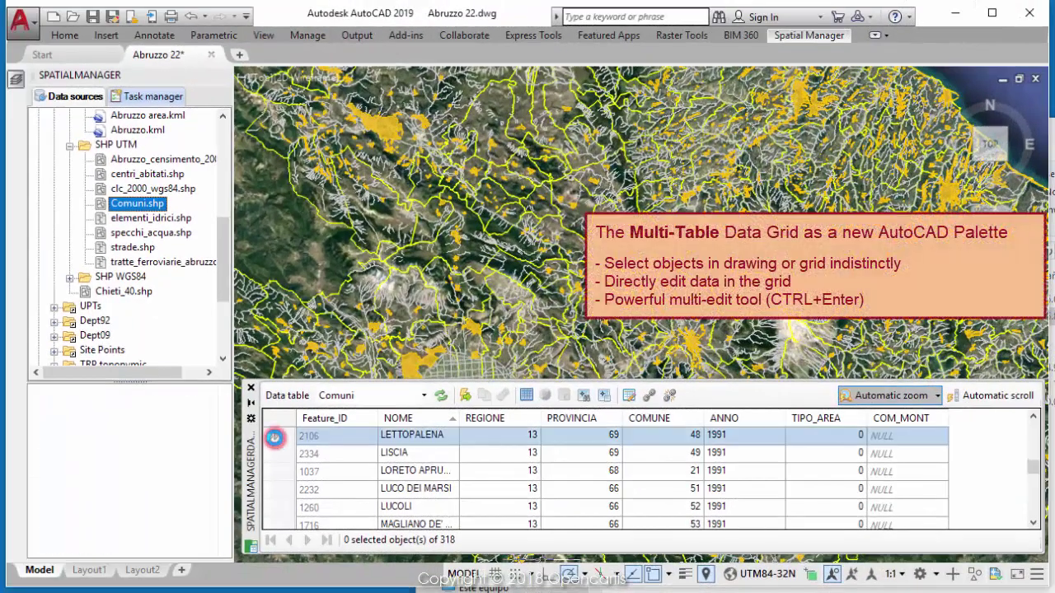
ctrl+click(275, 454)
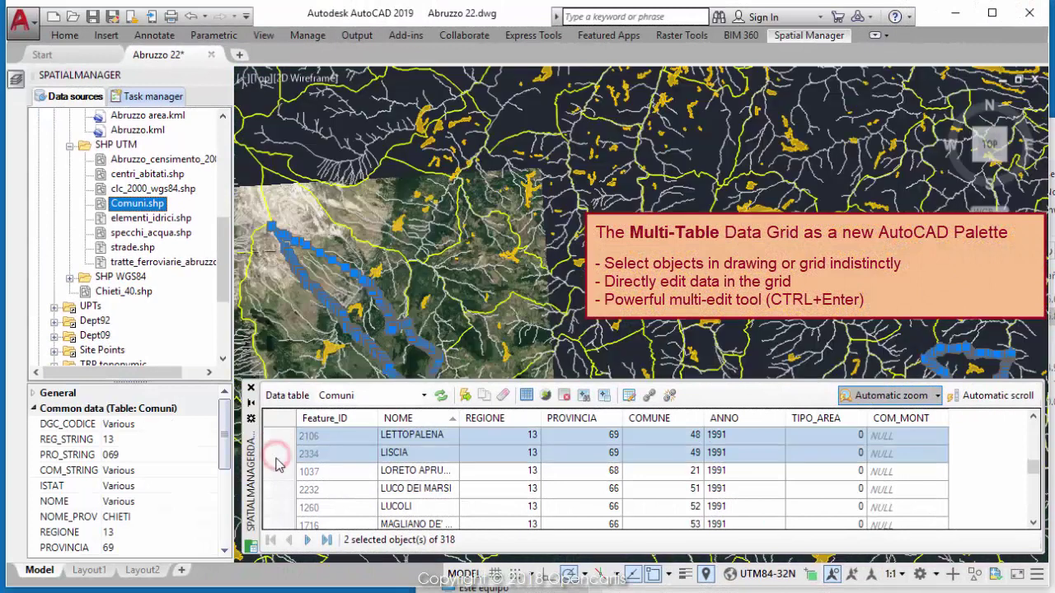
ctrl+click(277, 491)
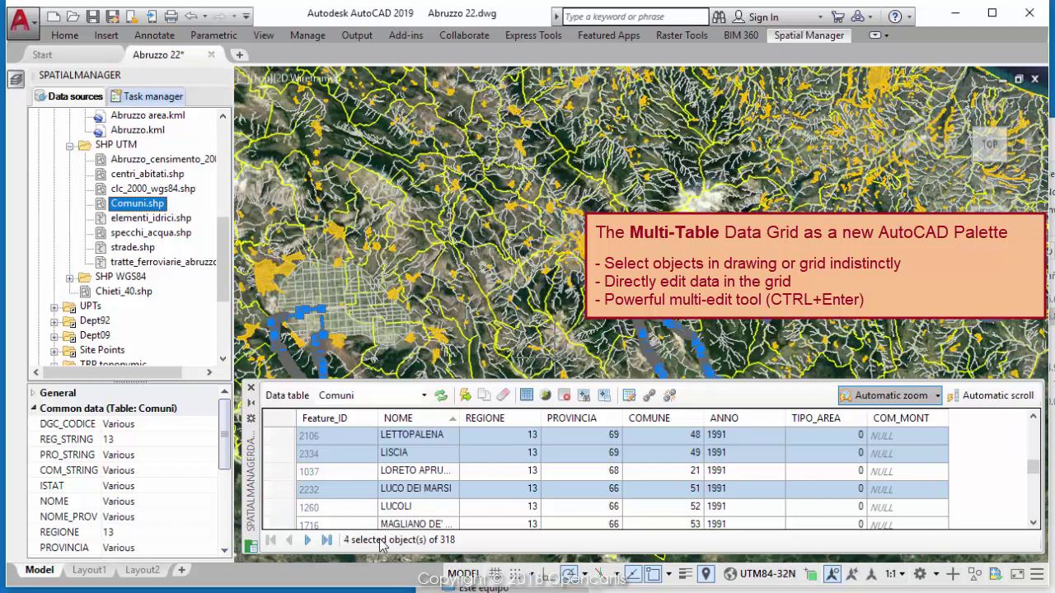
click(576, 158)
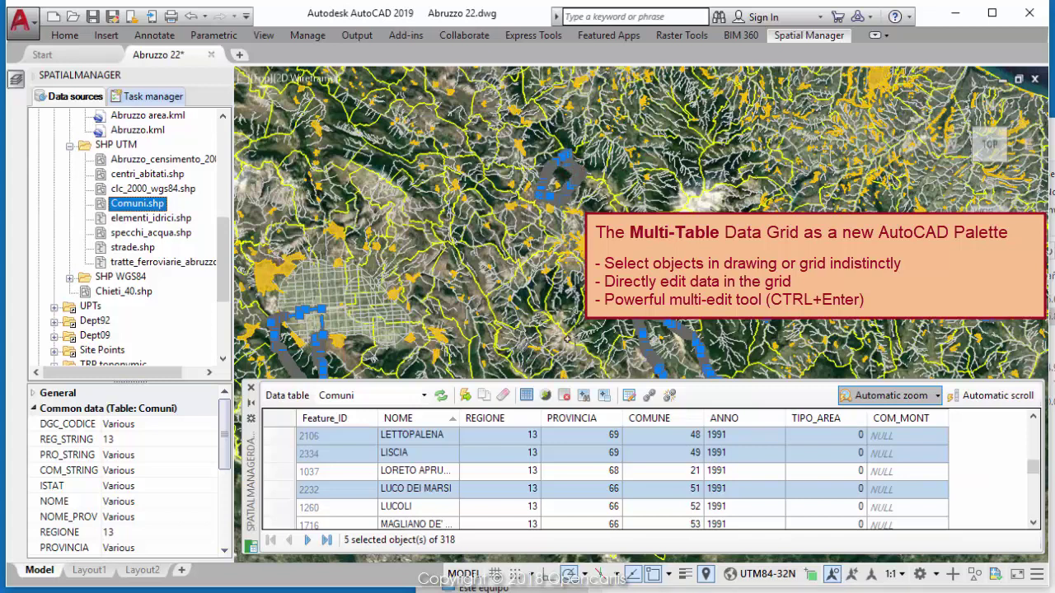
scroll(576, 239, up, 3)
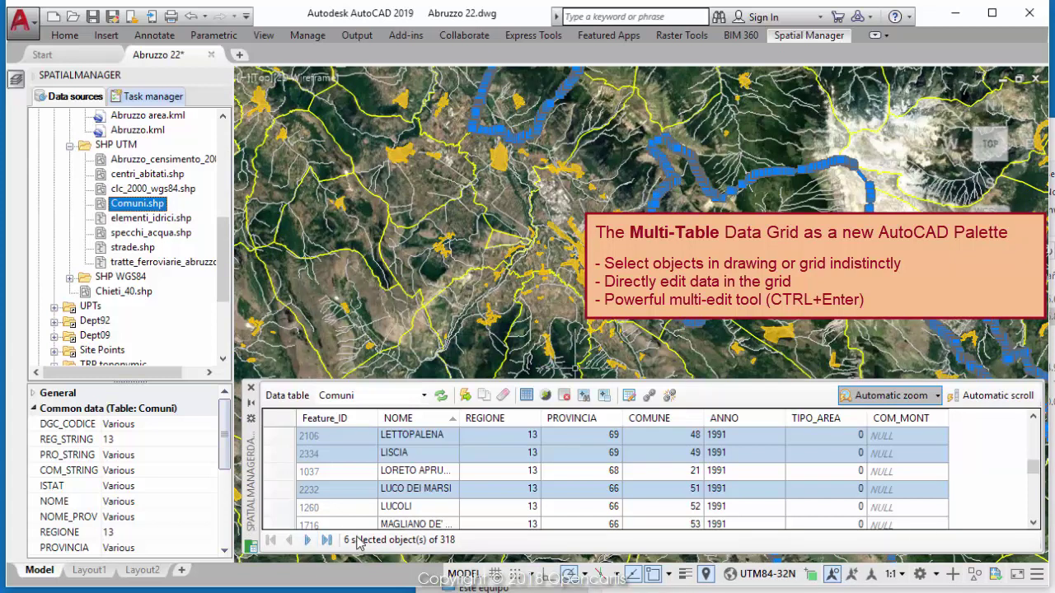
- Shorten the LETTOPALENA name in the NOME column to LETTOP
click(418, 437)
click(449, 439)
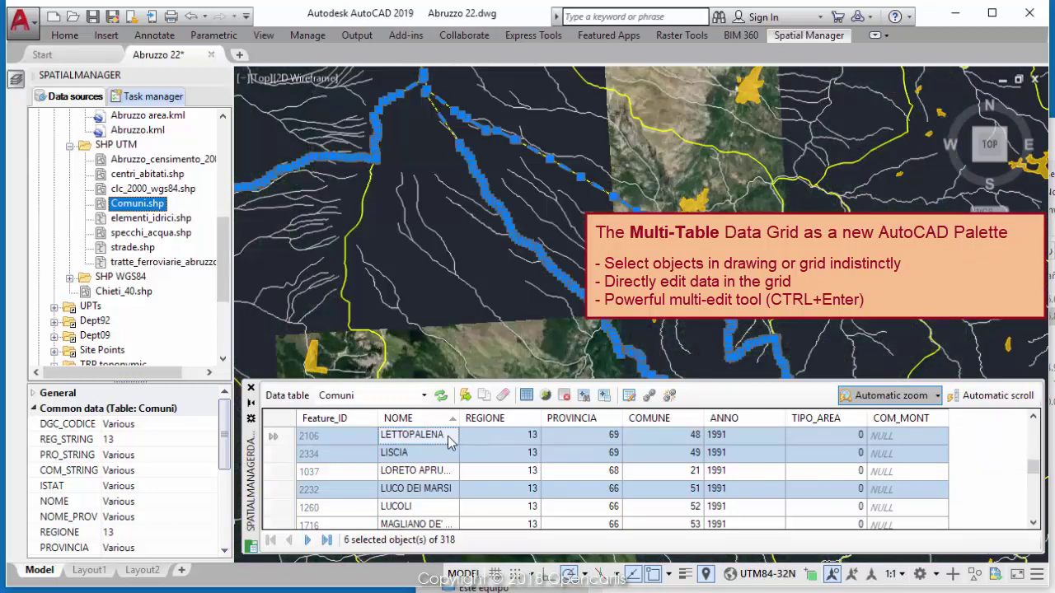
click(449, 438)
key(BackSpace)
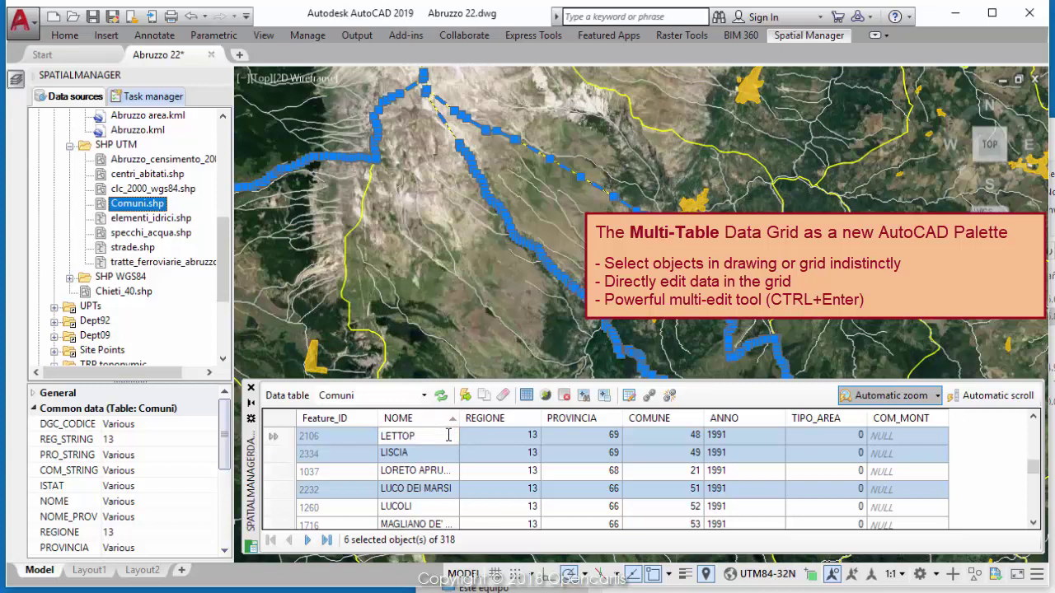
key(Return)
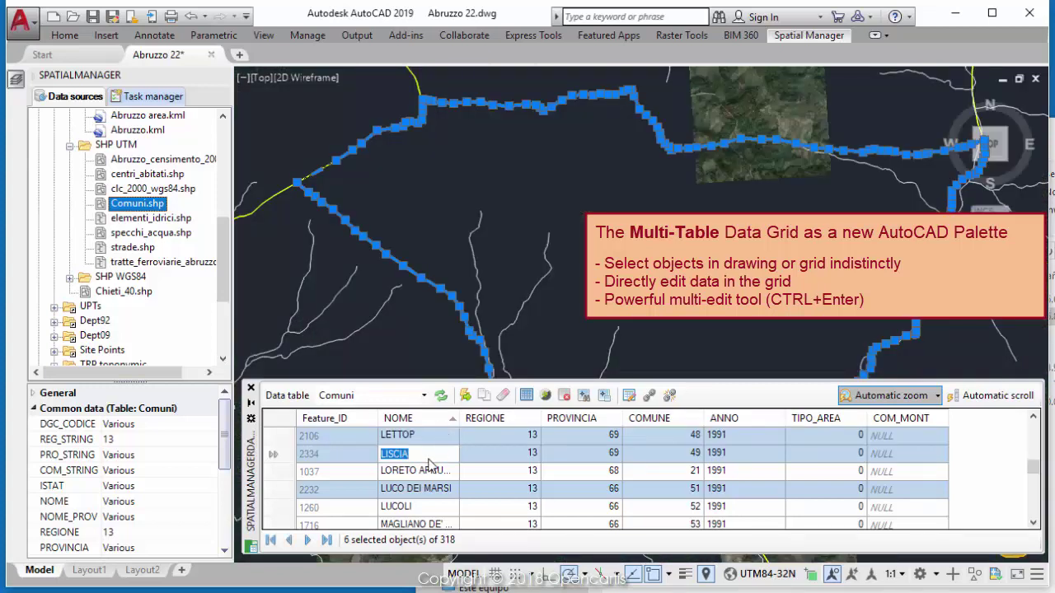
- Multi-edit the NOME cell to 'Review' for all selected rows with Ctrl+Enter
click(513, 437)
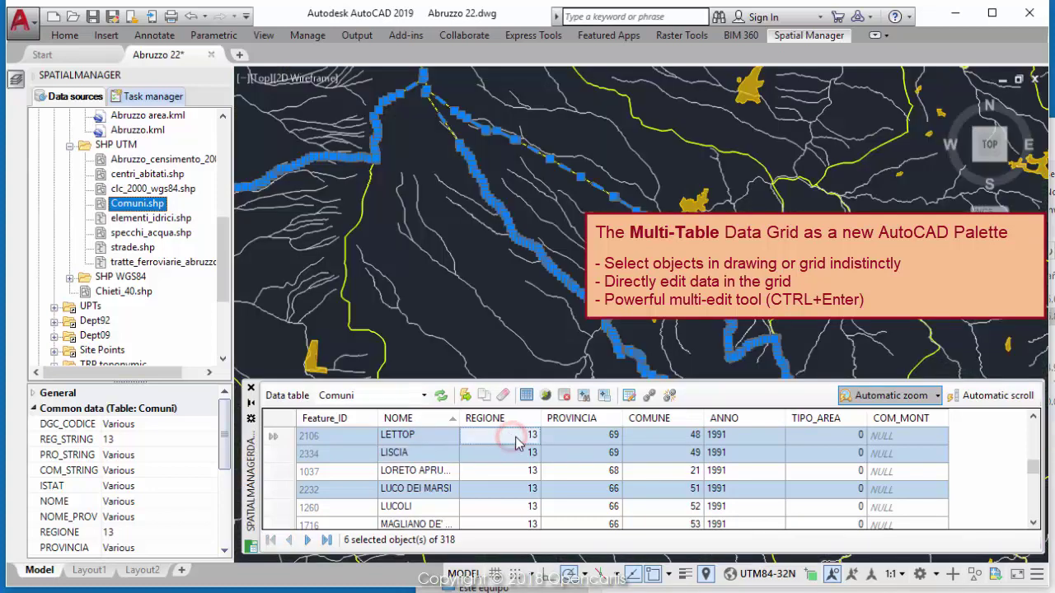
click(420, 439)
click(421, 439)
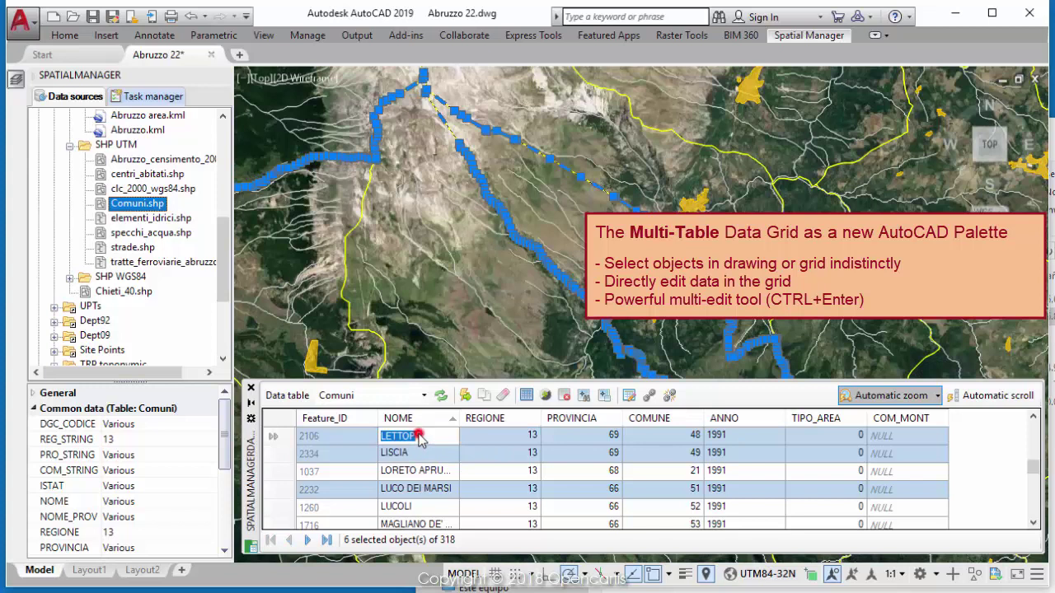
text(Rev)
key(ctrl+Return)
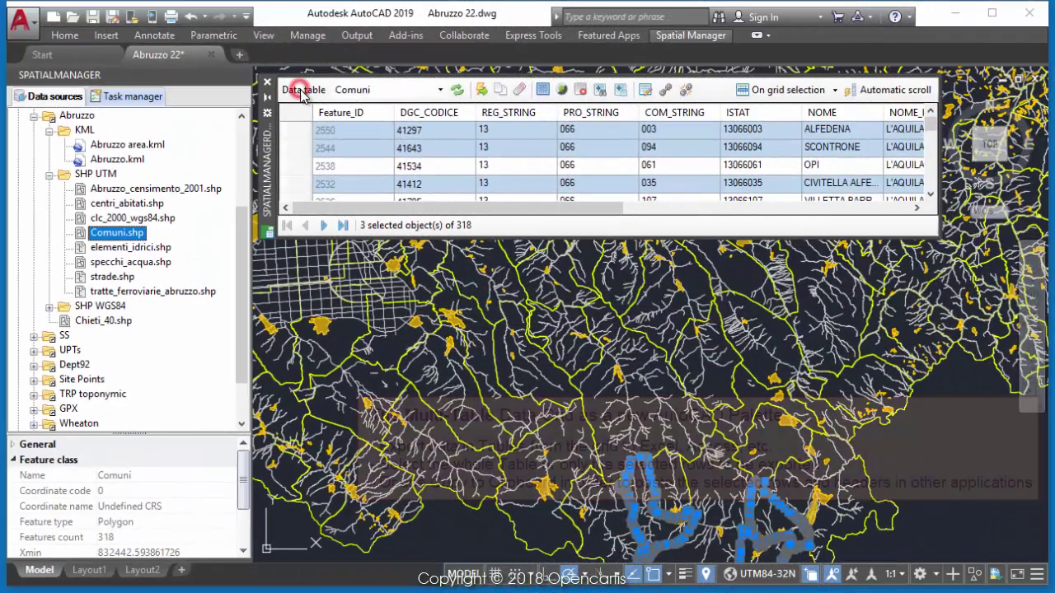
- Export all Comuni records, not only selected ones, Tab-delimited with field names in the first row
right_click(487, 126)
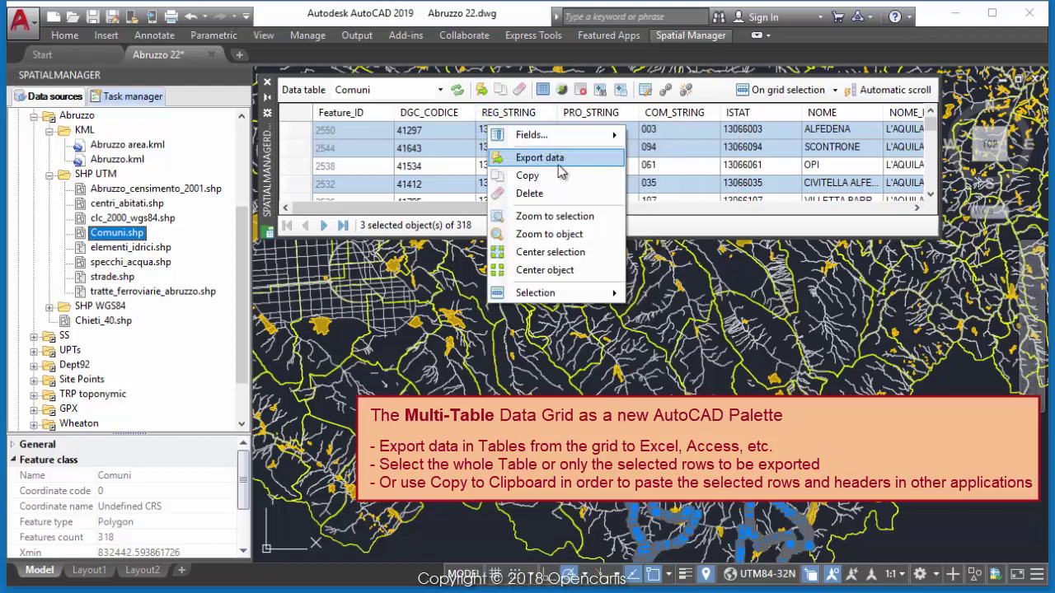
click(559, 290)
click(546, 159)
click(521, 97)
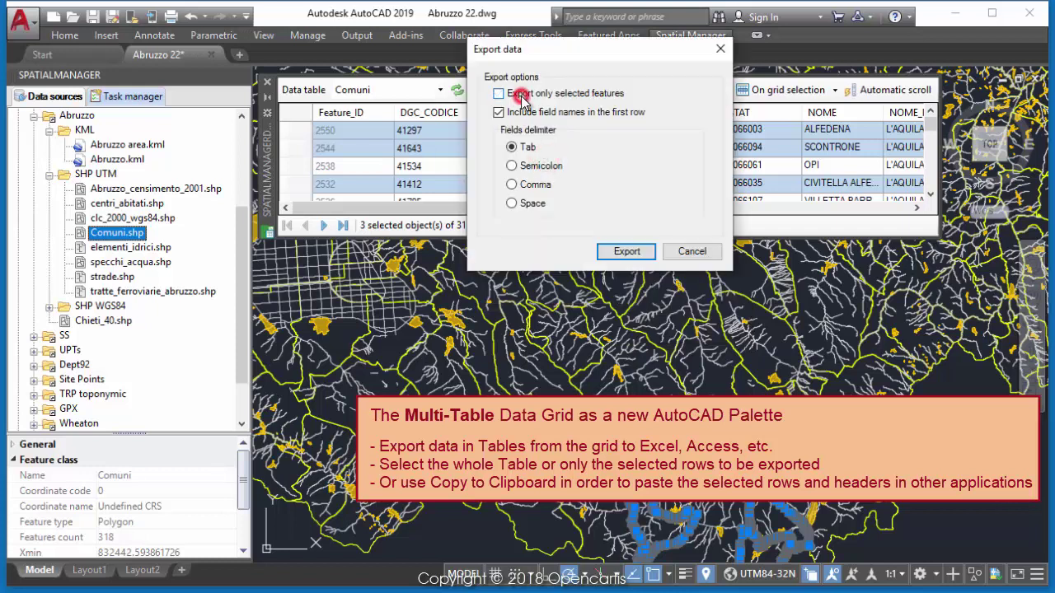
click(521, 97)
click(521, 98)
click(626, 252)
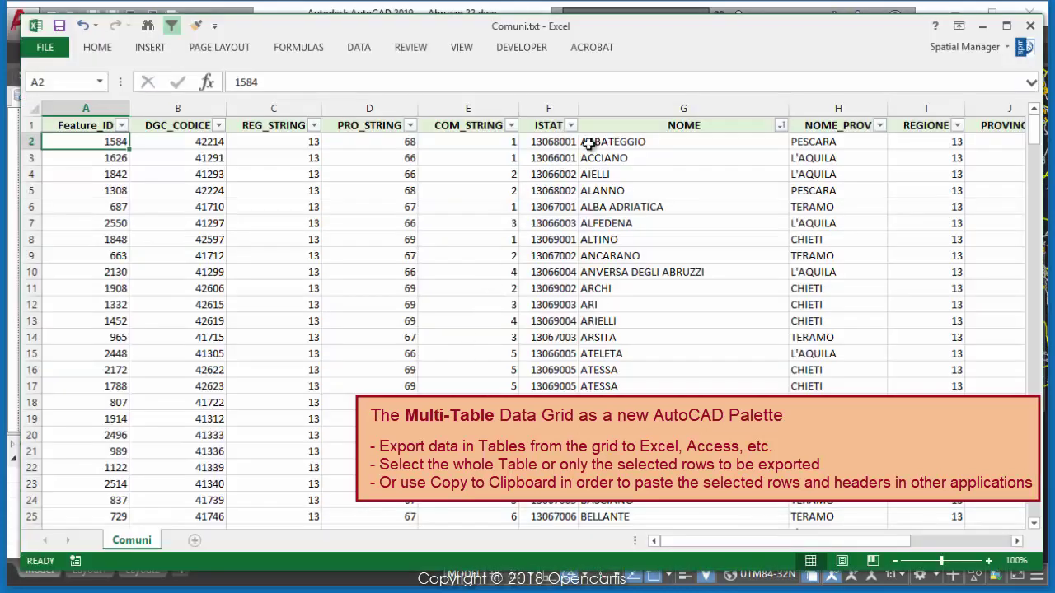
- Sort the exported Comuni sheet by NOME from Z to A
scroll(837, 182, down, 7)
scroll(832, 185, up, 7)
click(780, 125)
click(666, 161)
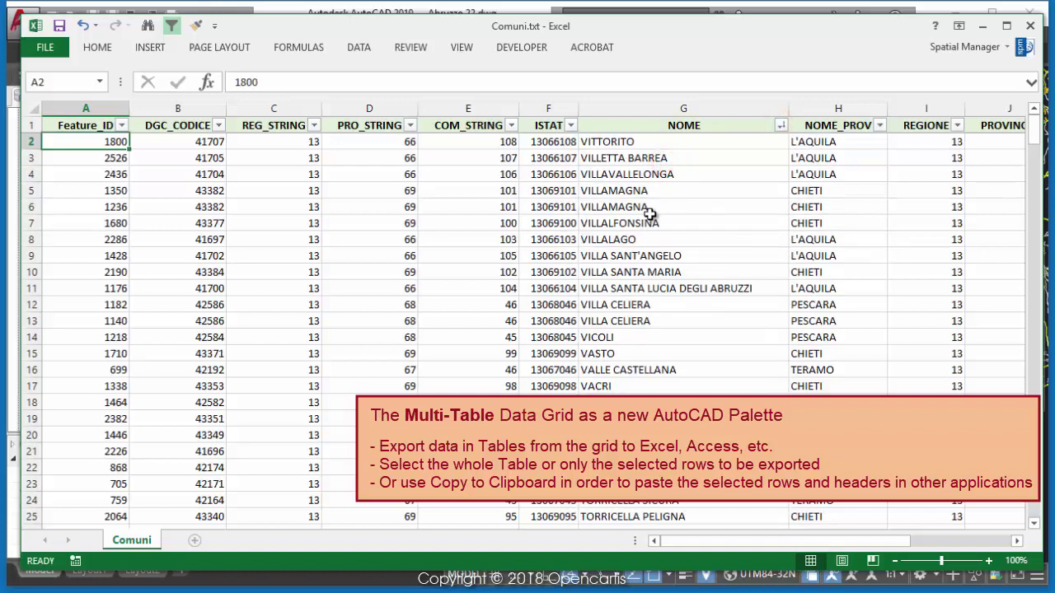
- Open cell D19 for editing, then minimize Excel to return to AutoCAD
scroll(650, 215, down, 5)
click(410, 174)
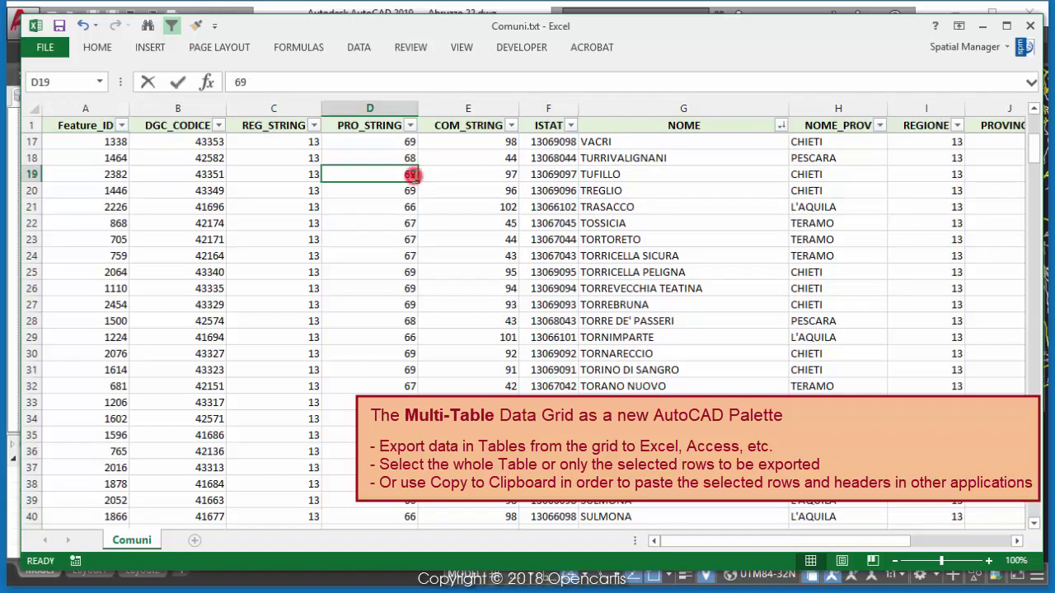
double_click(410, 175)
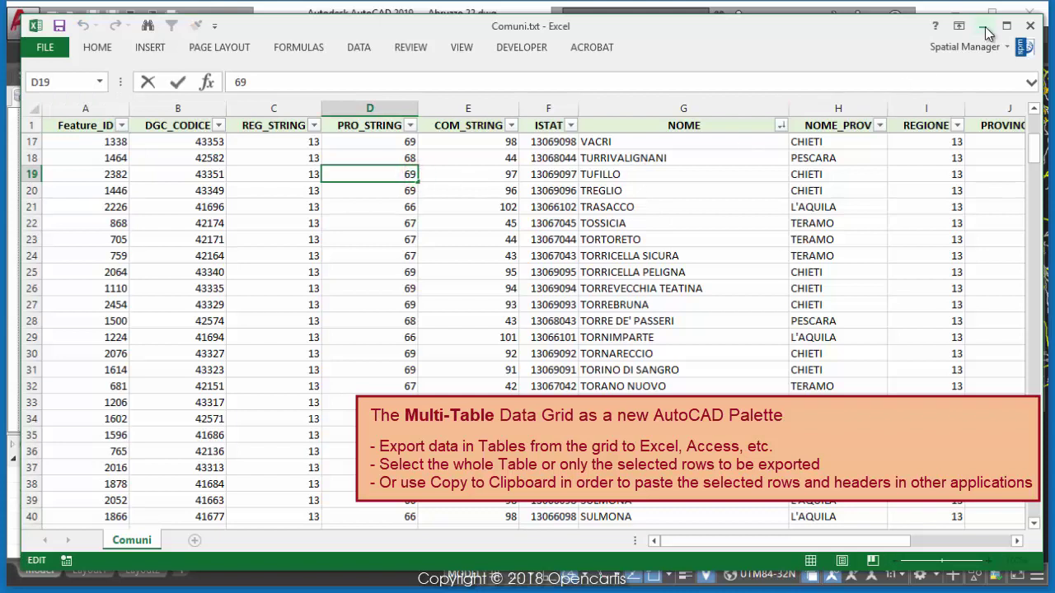
click(985, 27)
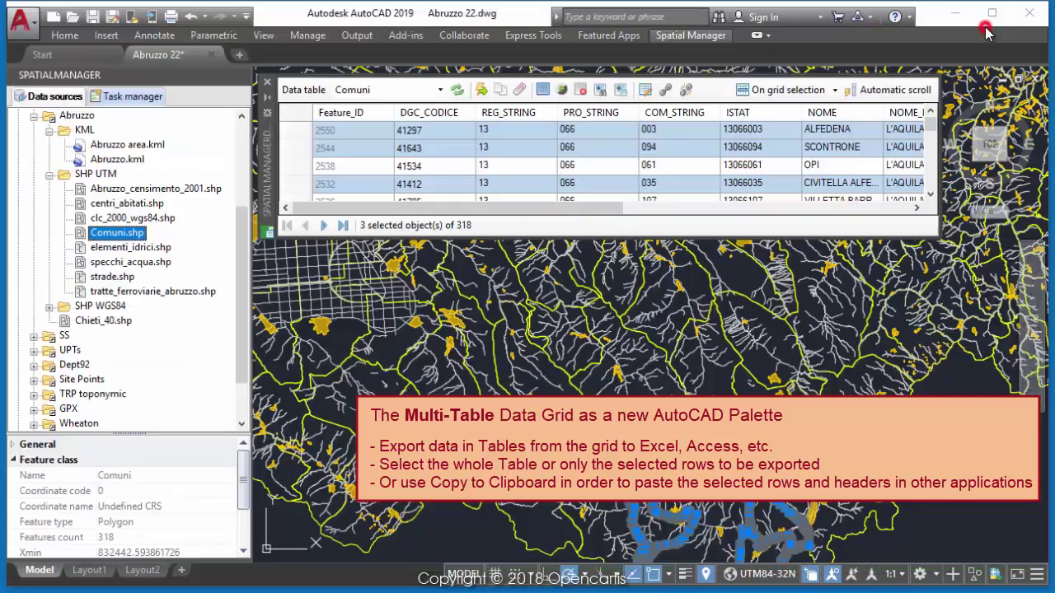
- Cancel the Export data dialog, then copy the three selected rows with headers to the clipboard
right_click(419, 134)
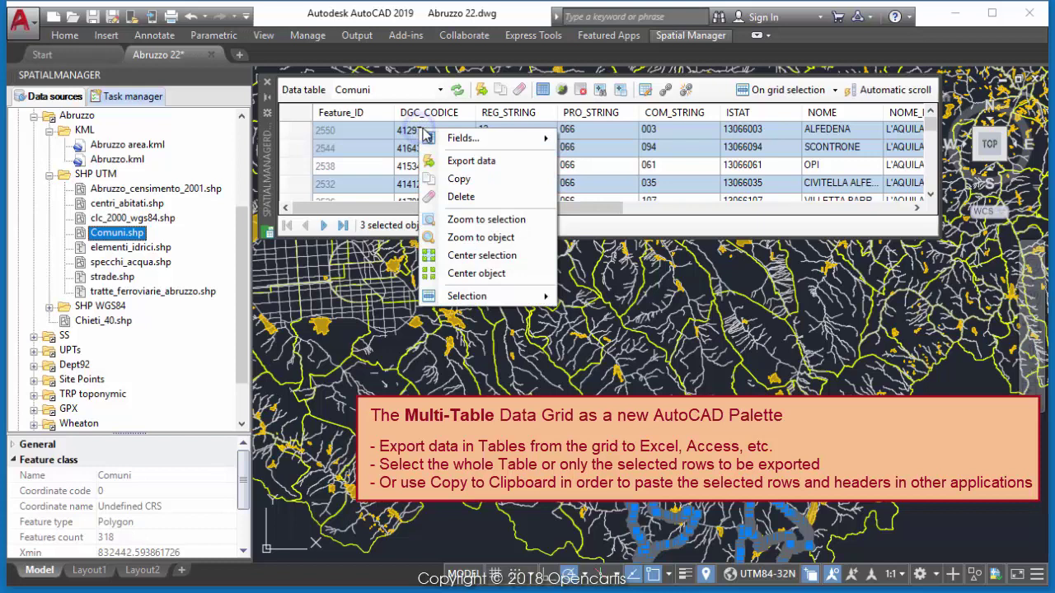
click(451, 158)
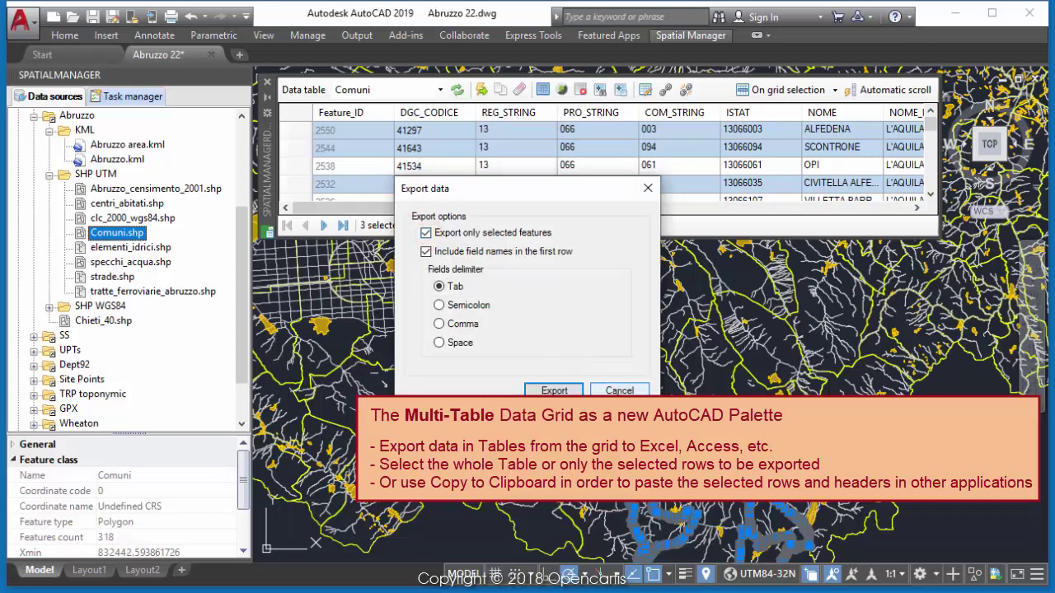
click(619, 389)
right_click(532, 128)
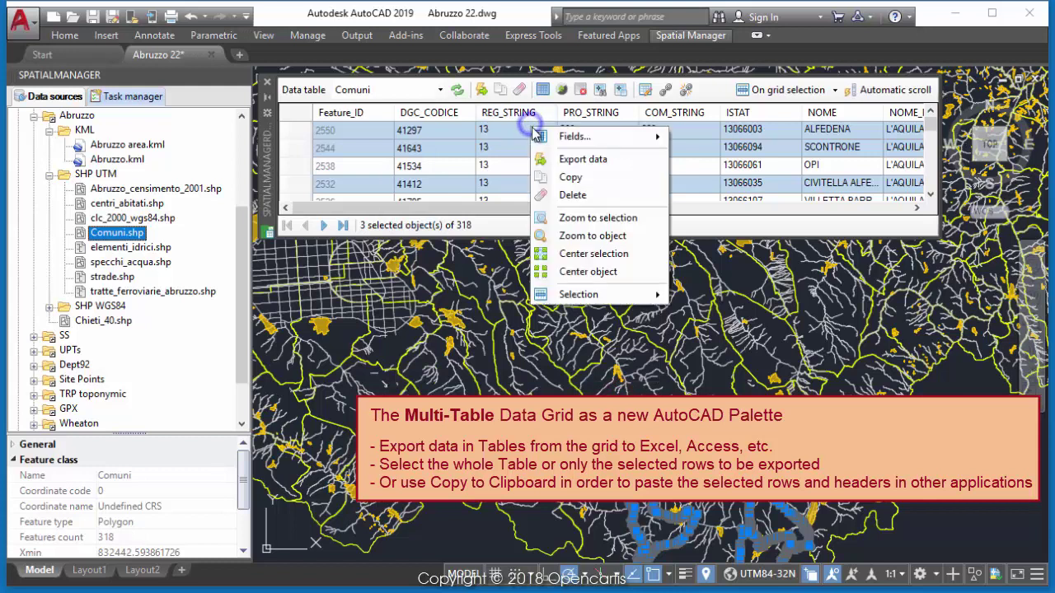
click(568, 177)
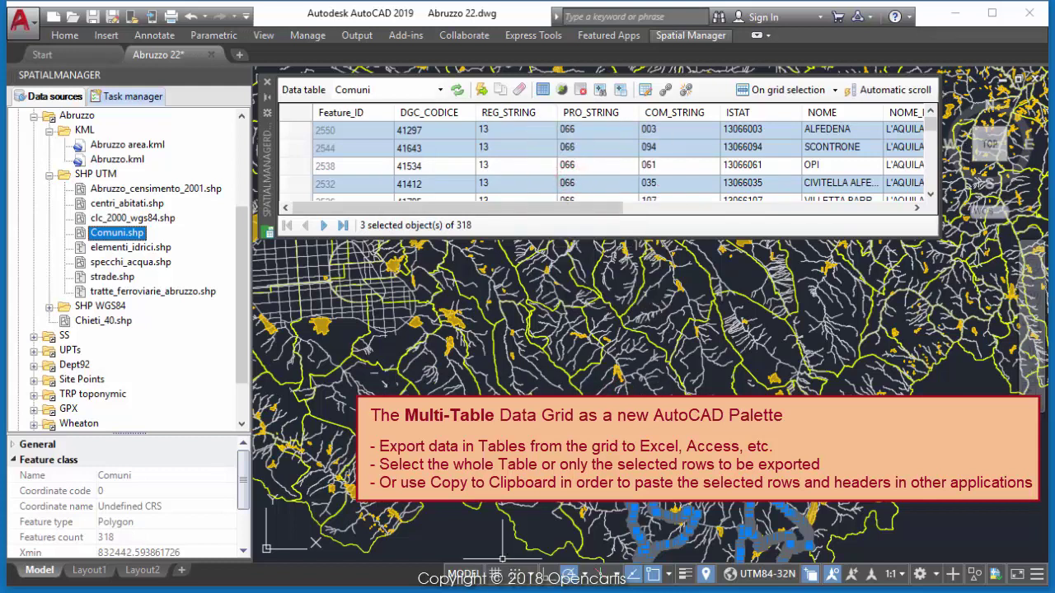